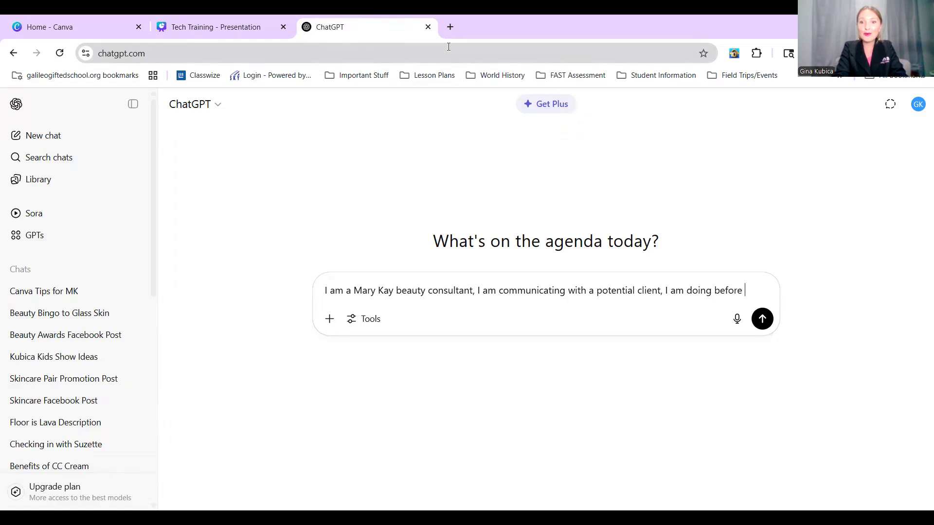
Continue the prompt after "I am doing before" with "and after sessions for building my portfolio,"
text(sessions for)
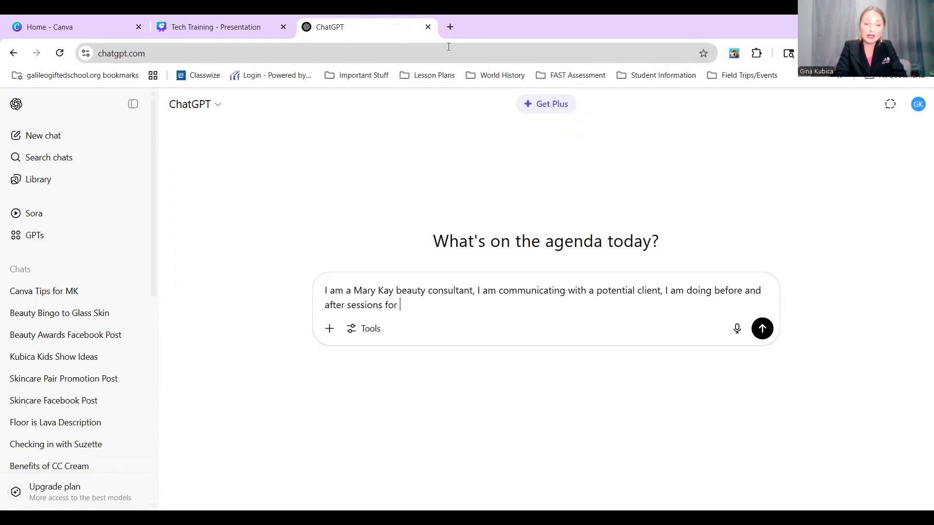
text( bea)
key(BackSpace)
key(BackSpace)
text(uilgin)
key(BackSpace)
key(BackSpace)
key(BackSpace)
key(BackSpace)
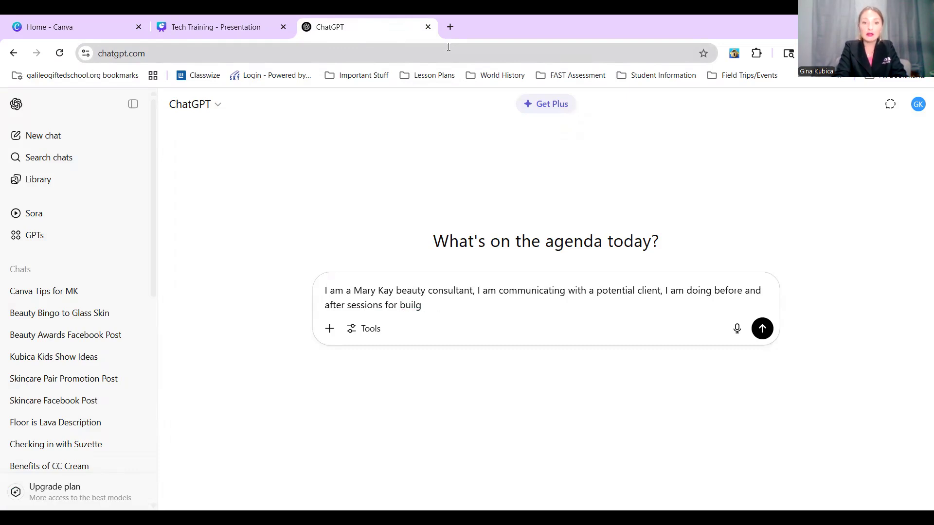
text(ing my portfolio)
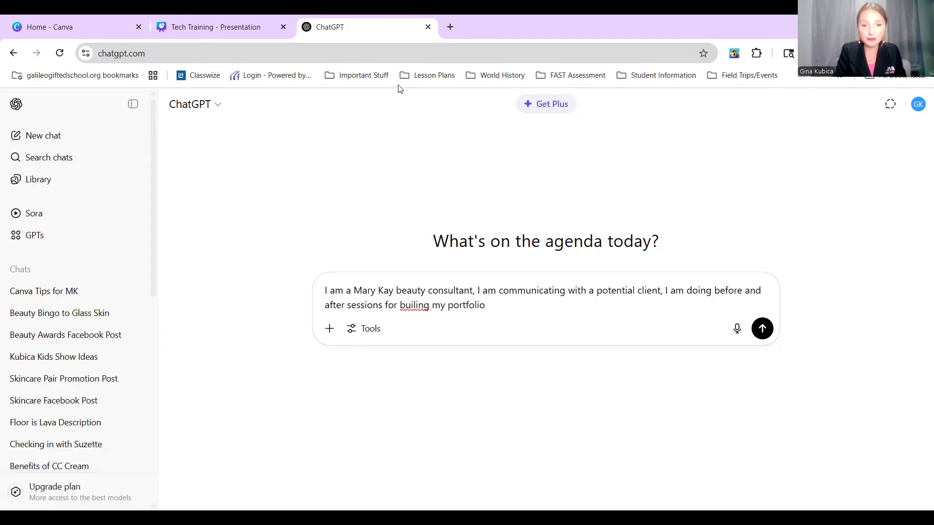
text(d)
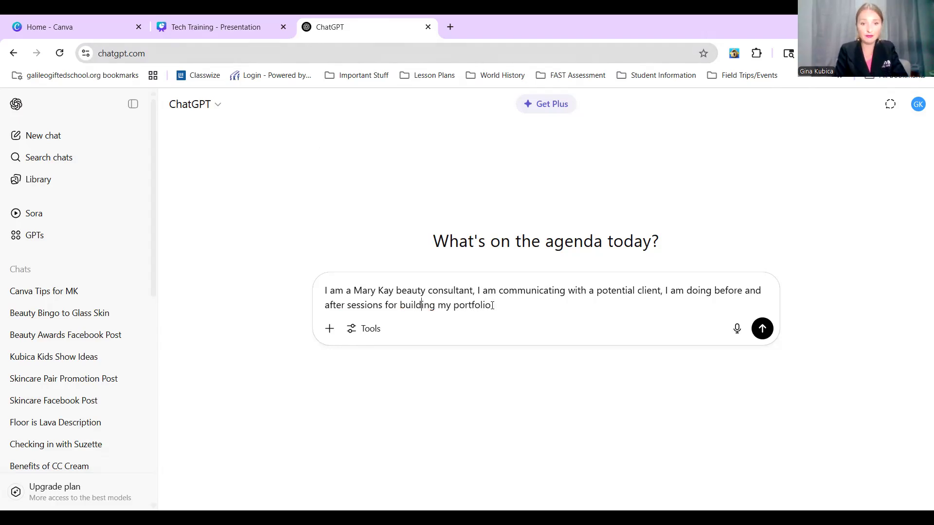
click(494, 305)
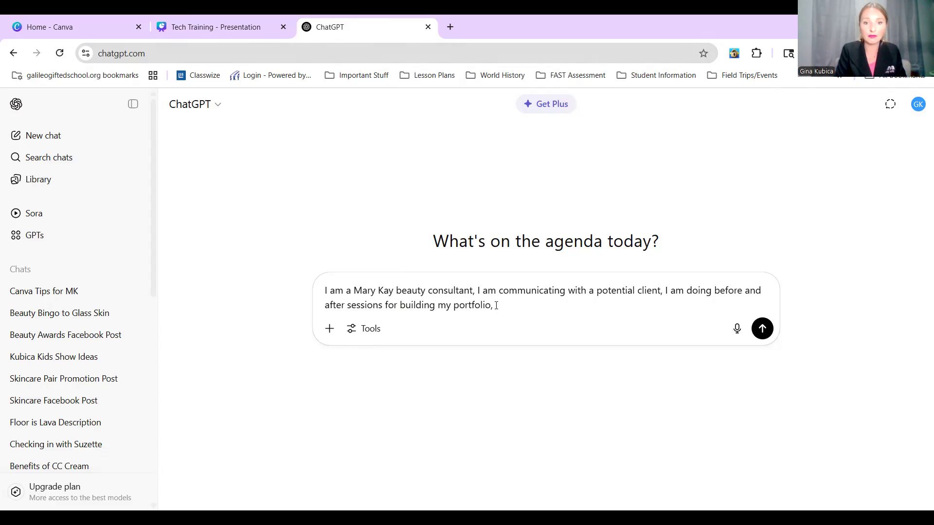
Consult the "What" questions on the Canva slide and continue the ChatGPT prompt with "my agenda is to facial this potential client and do a mini makeover"
click(188, 31)
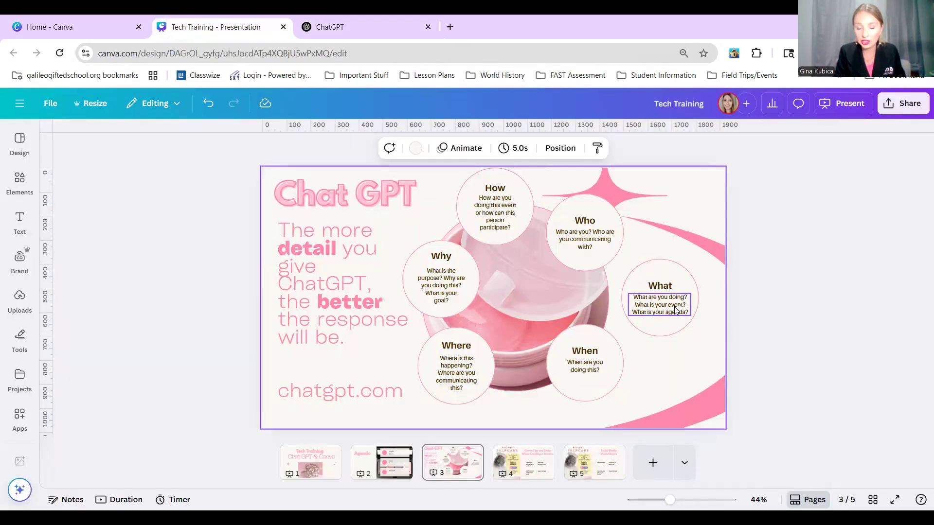
click(327, 35)
text(my agenda )
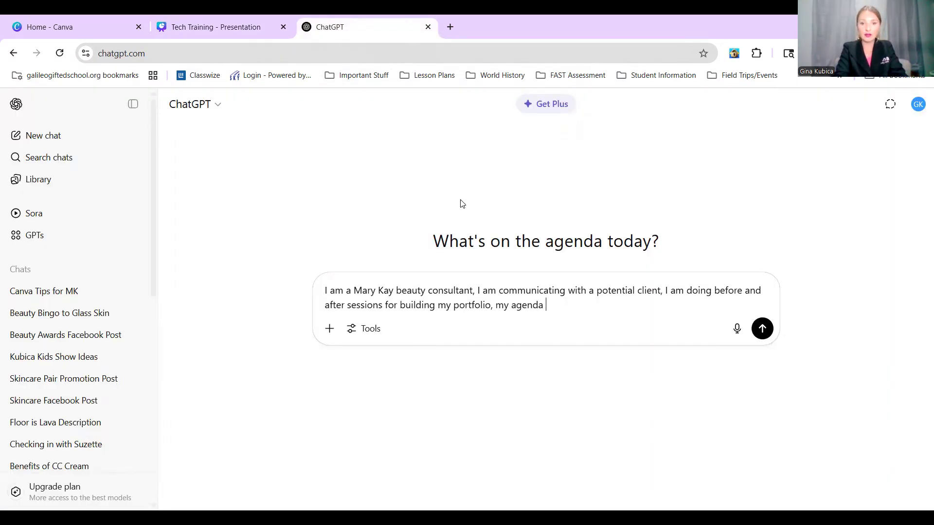
text(is to facial th)
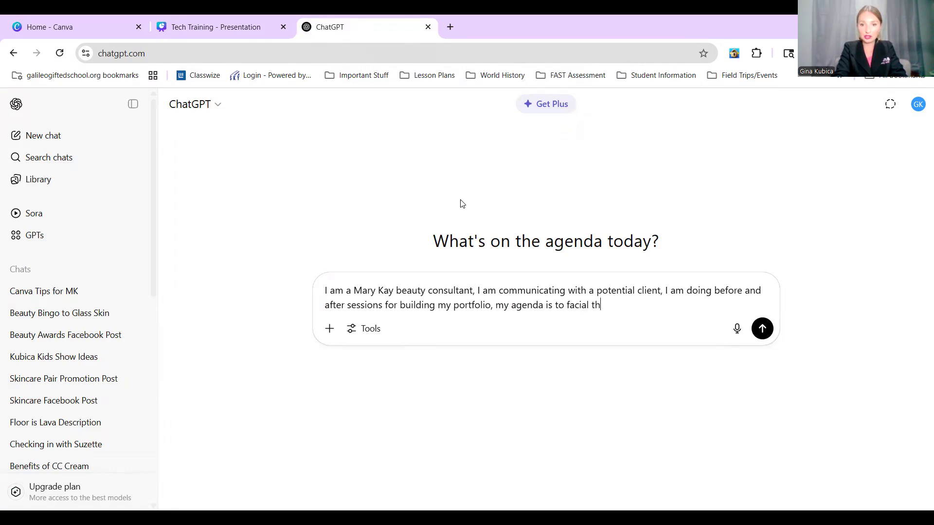
text(is potential client a)
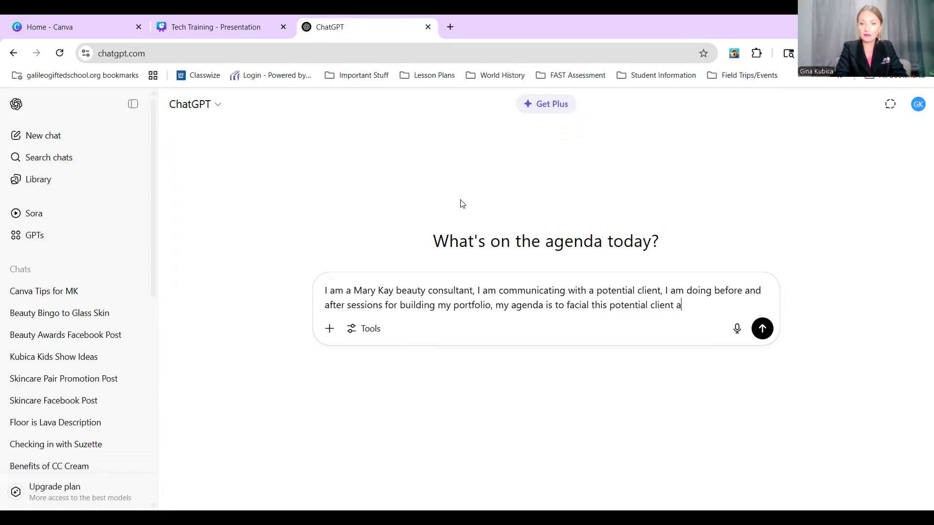
text(nd do a mini makeover to het)
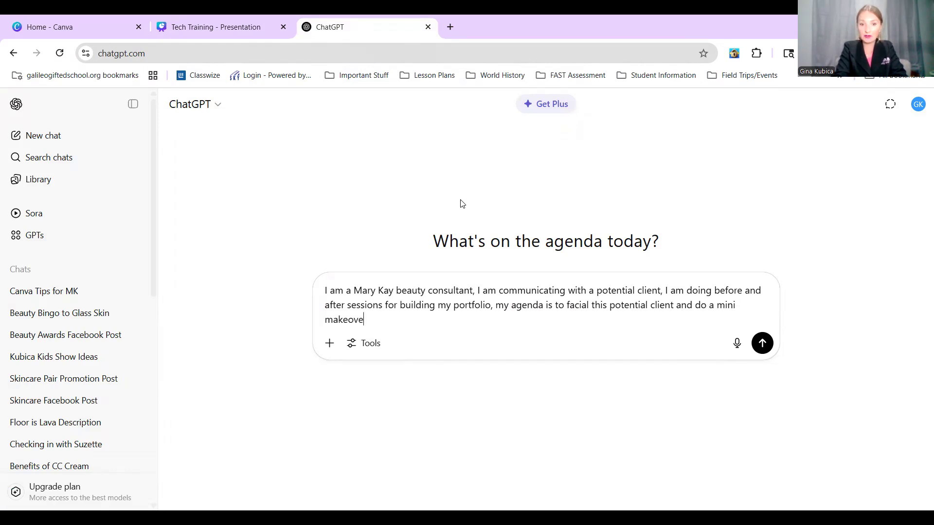
Add the purpose of the makeover to the prompt: "to get better at my profession and help"
key(BackSpace)
key(BackSpace)
key(BackSpace)
key(BackSpace)
text(get better at )
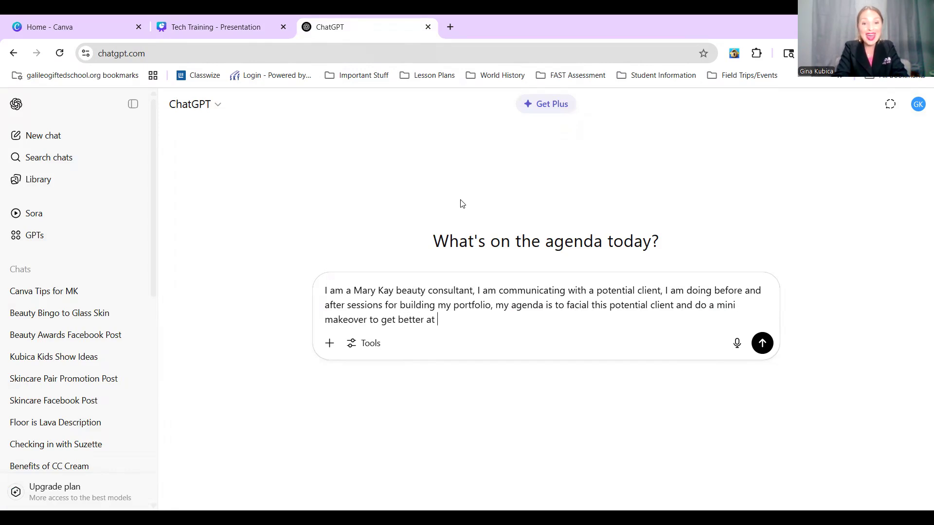
text(my profession and help wi)
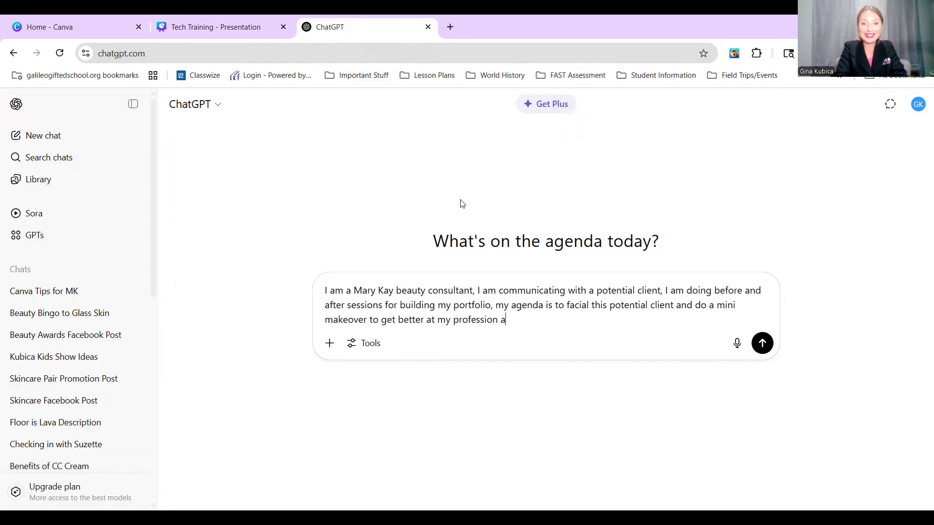
Complete the client-benefit phrase in the prompt with "this person become more familiar with skincare,"
key(BackSpace)
key(BackSpace)
text(this person )
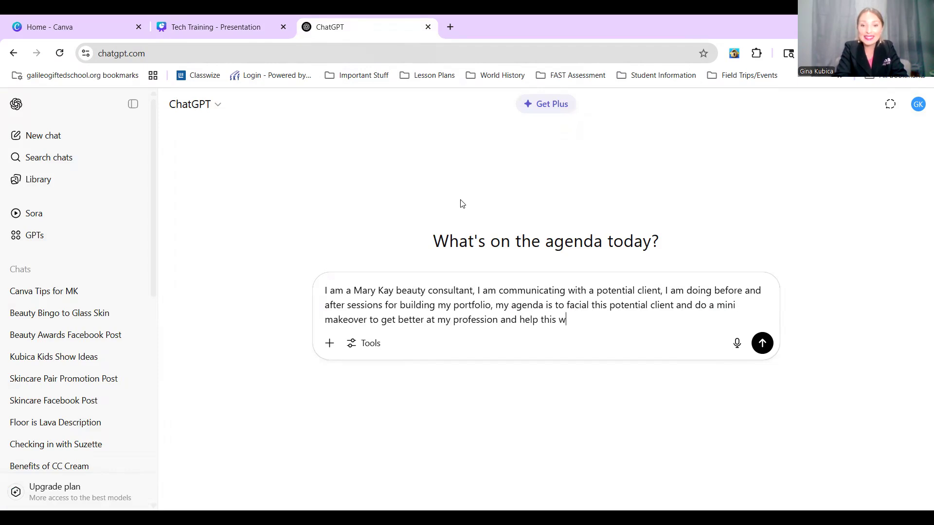
text(be)
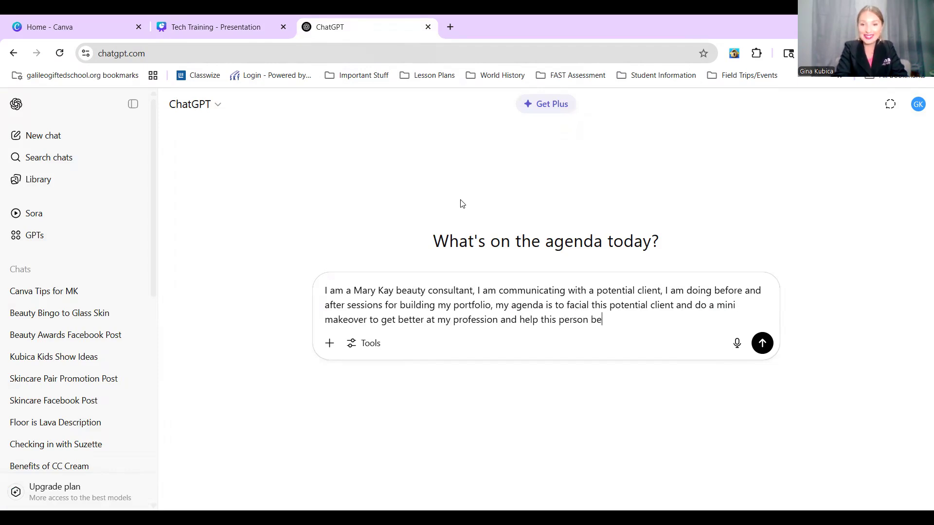
text(come better)
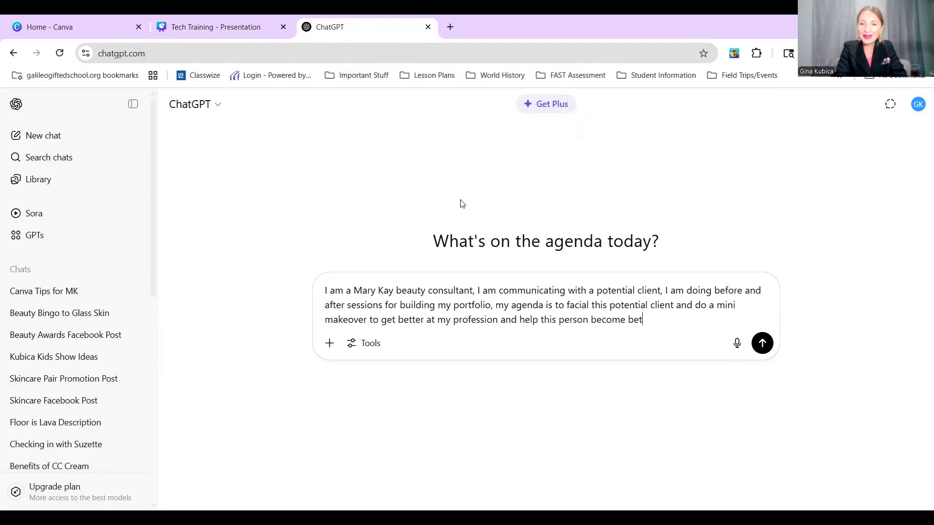
key(BackSpace)
key(BackSpace)
key(BackSpace)
key(BackSpace)
key(BackSpace)
key(BackSpace)
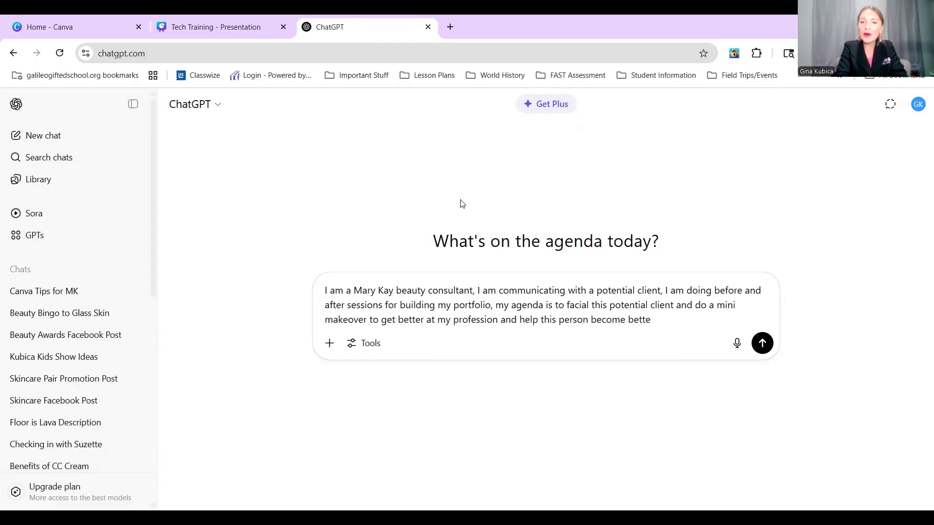
text(more familiar with skincare,)
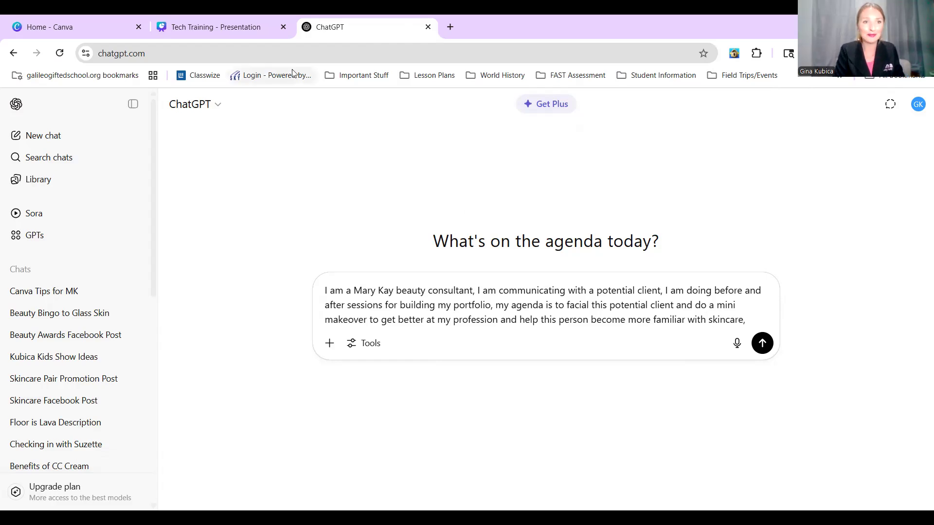
Consult the question slide in Canva and add "I am holding appointments on Saturday mornings from 9am-10am," to the ChatGPT prompt
click(194, 34)
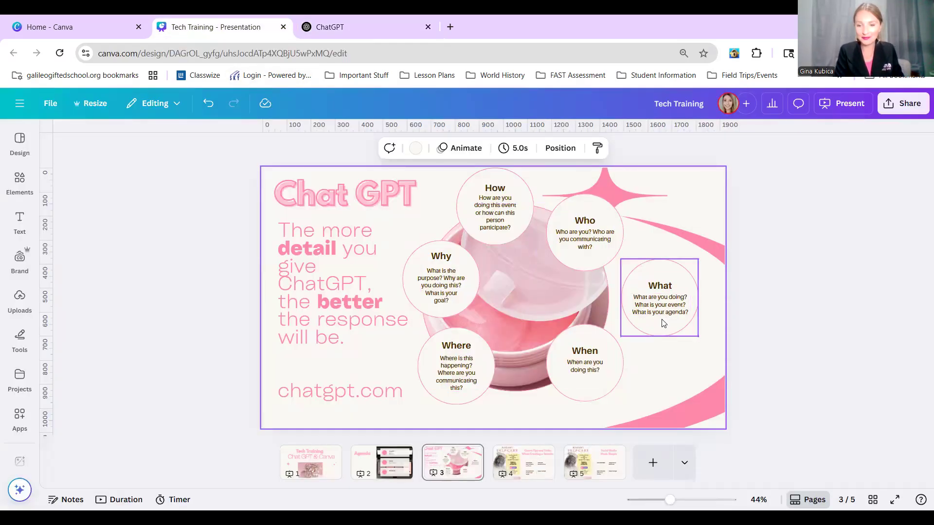
click(371, 29)
text(a)
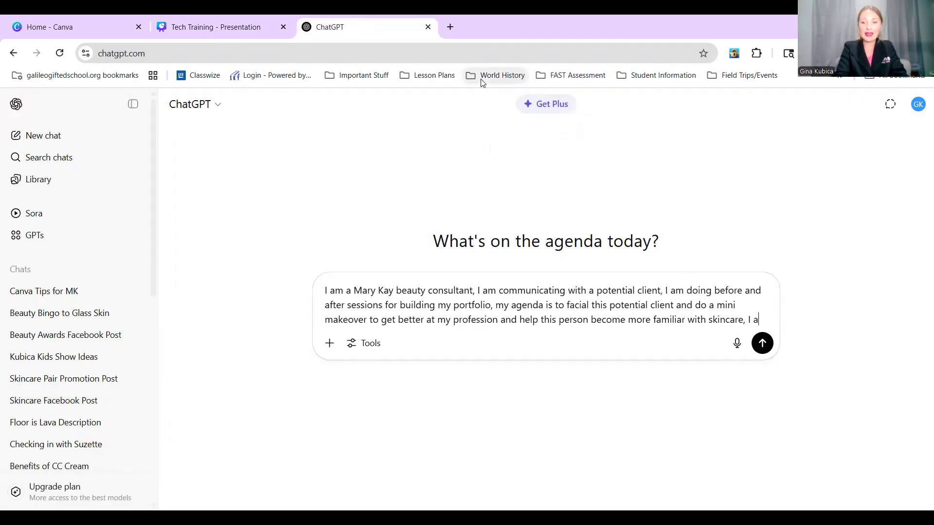
text(m holding appointm)
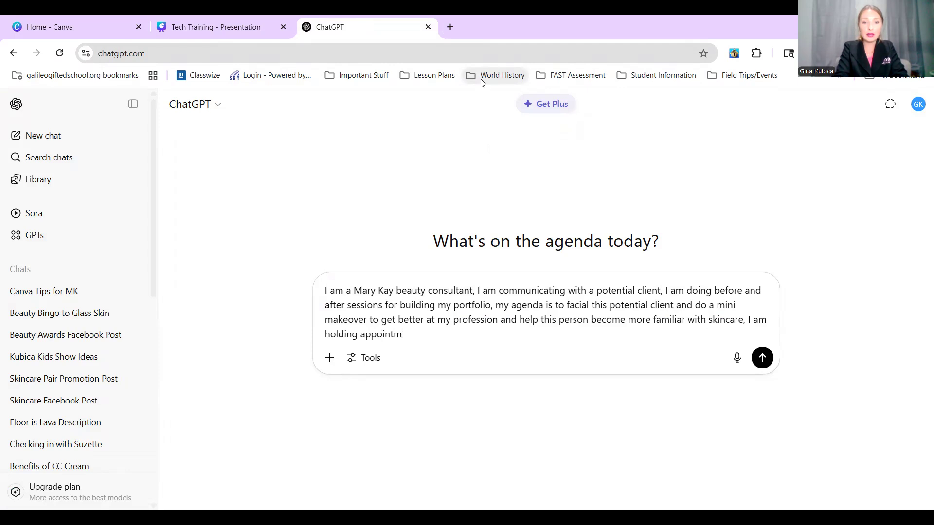
text(ents on Satur)
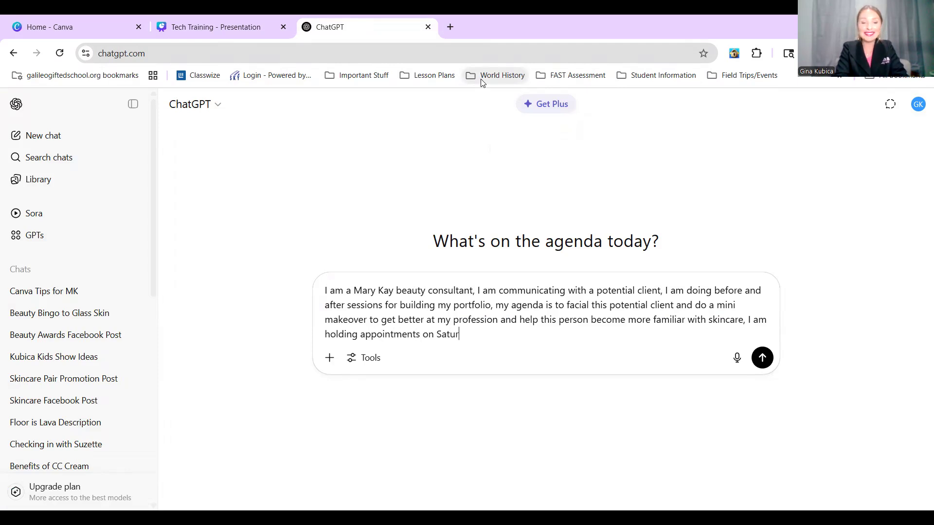
text(day mornings fr)
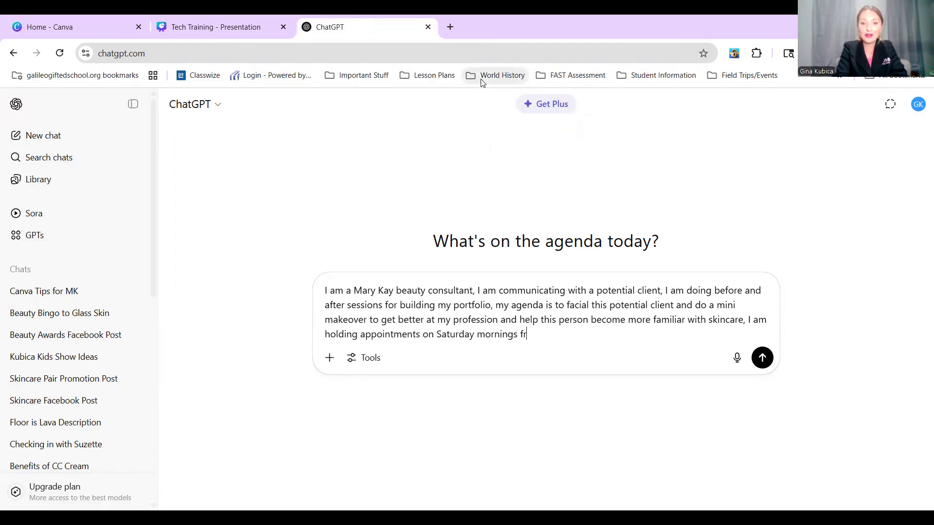
text(om 9am-10am,)
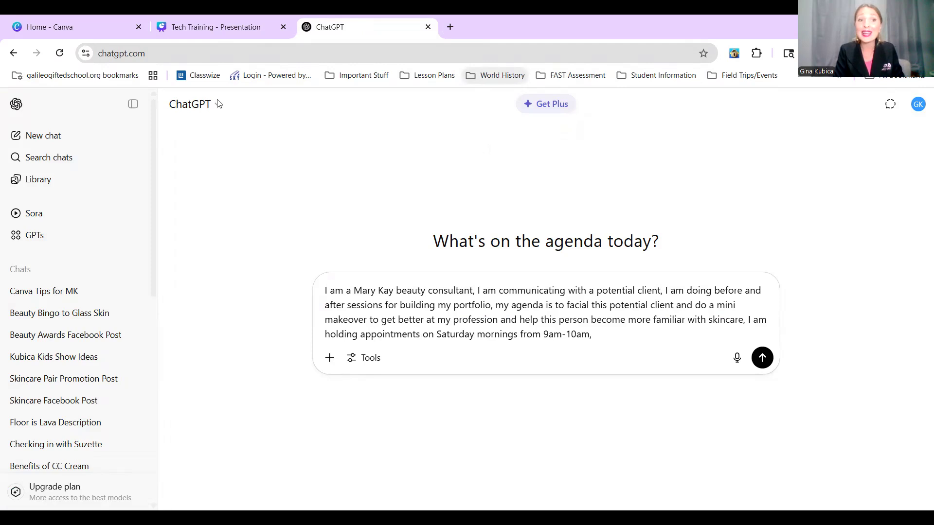
Consult the "Where" questions on the Canva slide and add "this is happening at my home," to the ChatGPT prompt
click(180, 35)
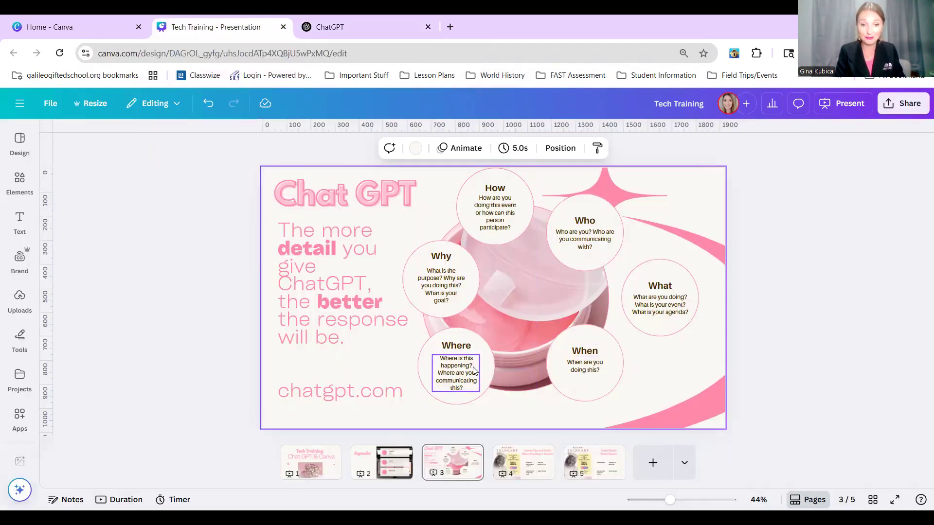
click(327, 35)
text(this is happe)
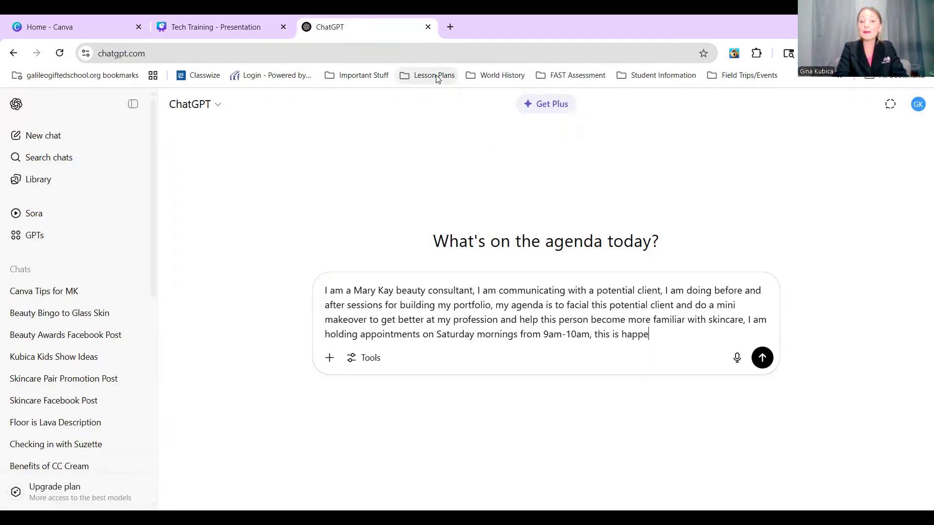
text(ning at my home,)
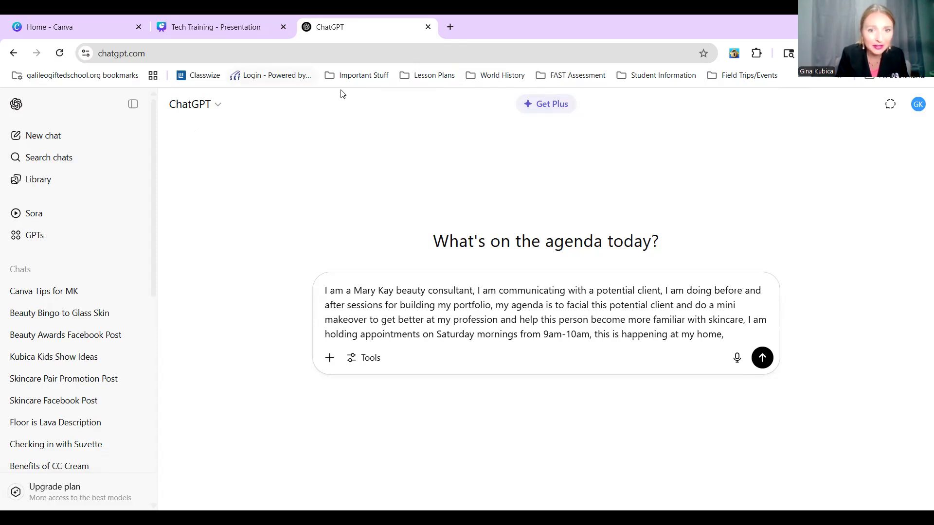
Recheck the "Where" questions on the Canva slide and add "I am communicating this in facebook messenger," to the ChatGPT prompt
key(ctrl+shift+Tab)
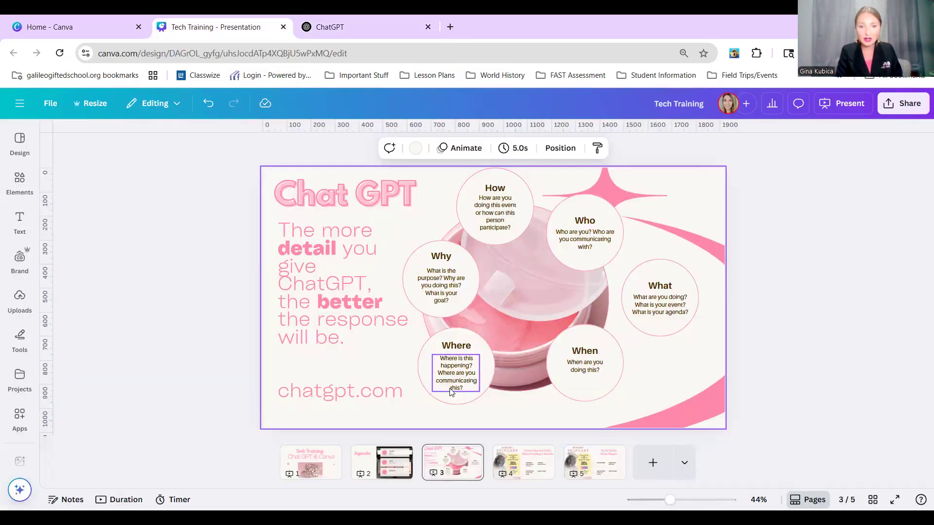
click(334, 37)
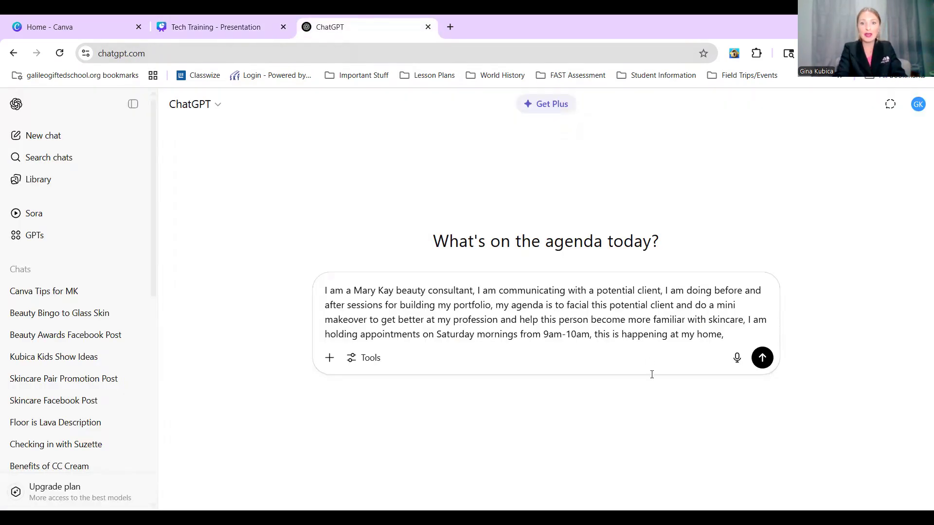
text(I am c)
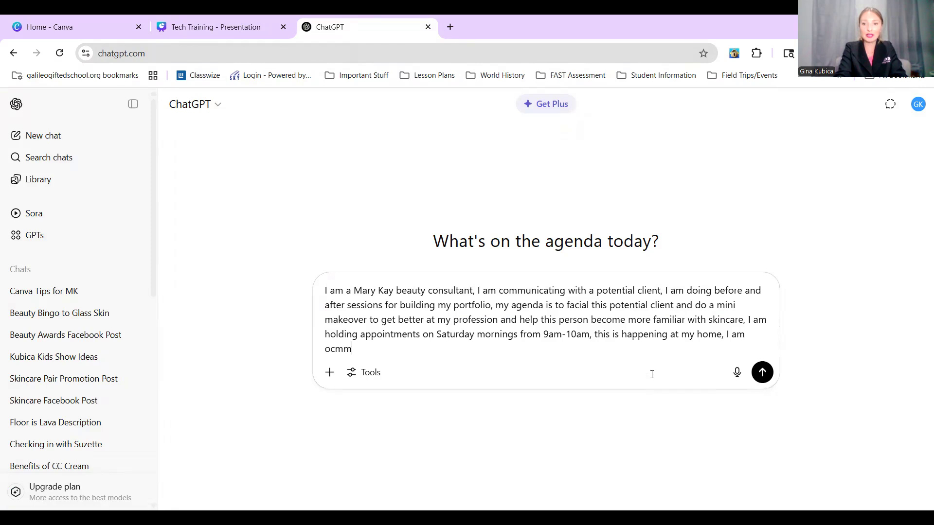
text(ommunic)
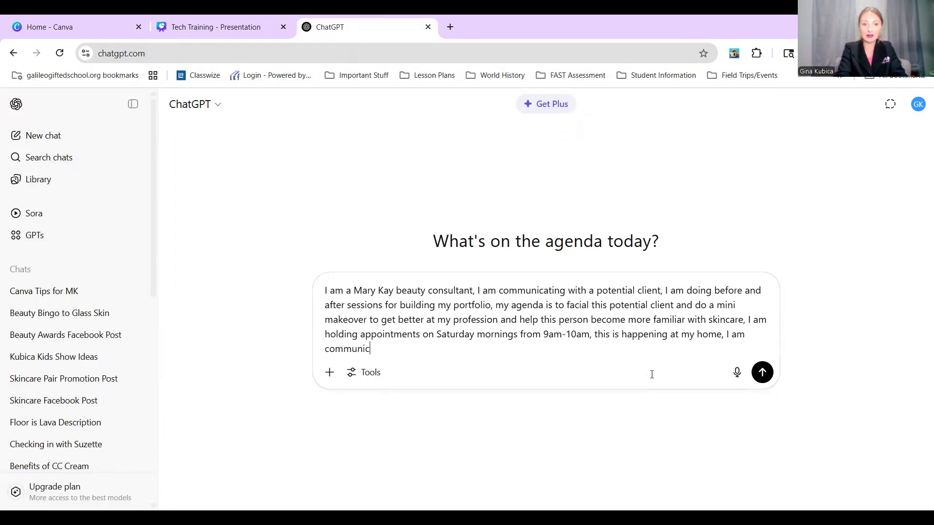
text(ating this in mfa)
key(BackSpace)
key(BackSpace)
key(BackSpace)
text(facebook messenger,)
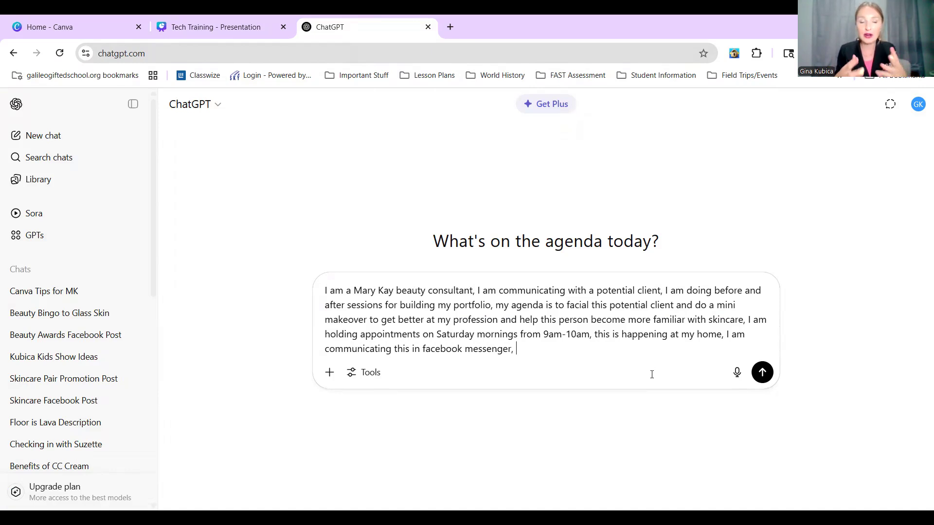
Consult the "Why" questions on the Canva slide, finish the ChatGPT prompt with "my goal is to see 30 faces in the month of June." and submit it
click(164, 35)
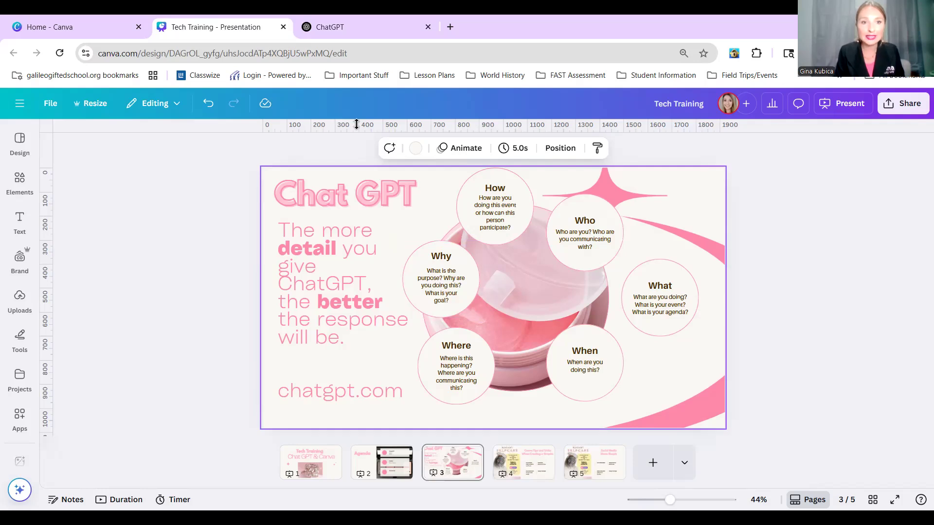
click(327, 38)
text(my )
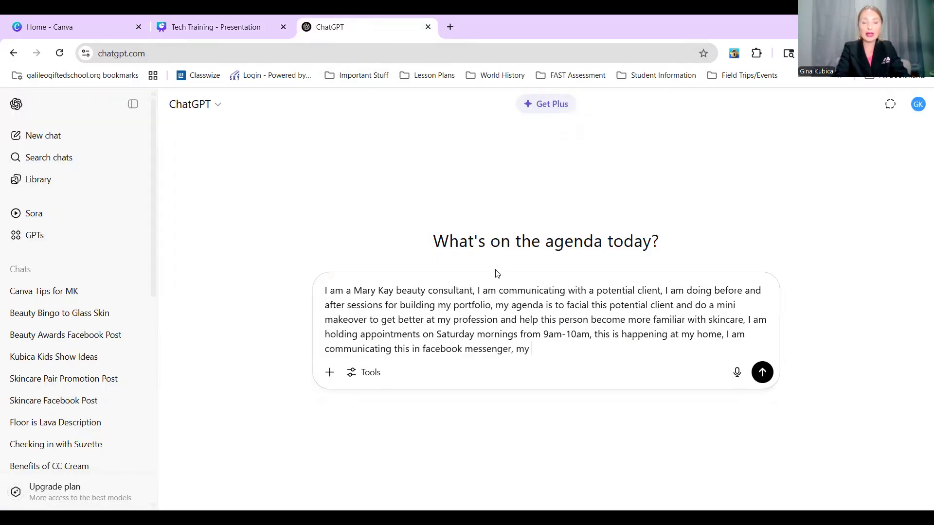
text(goal is to se)
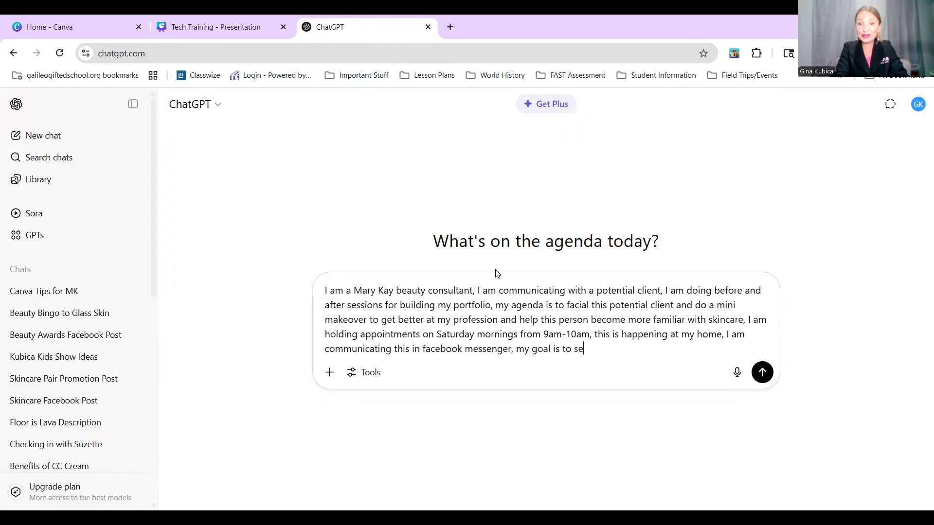
text(e 30 face)
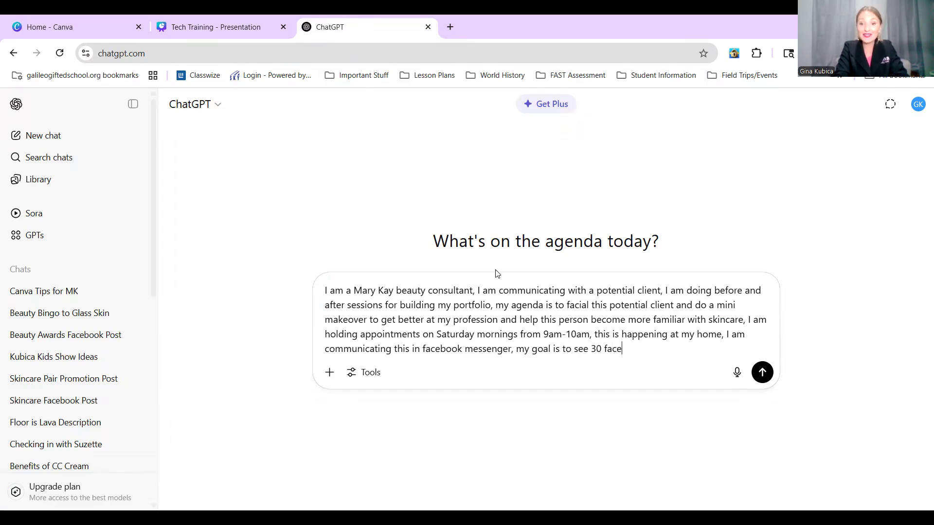
text(s in the month of Jue.)
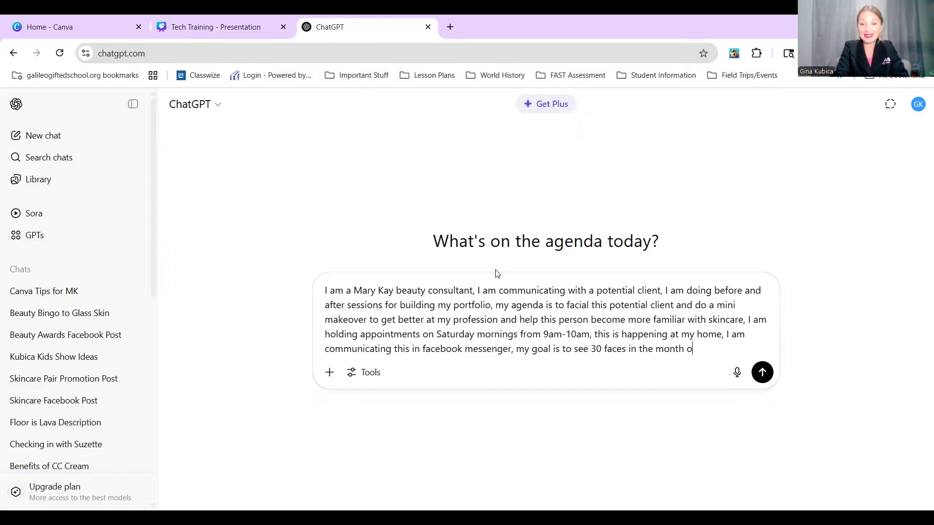
key(BackSpace)
key(BackSpace)
text(ne.)
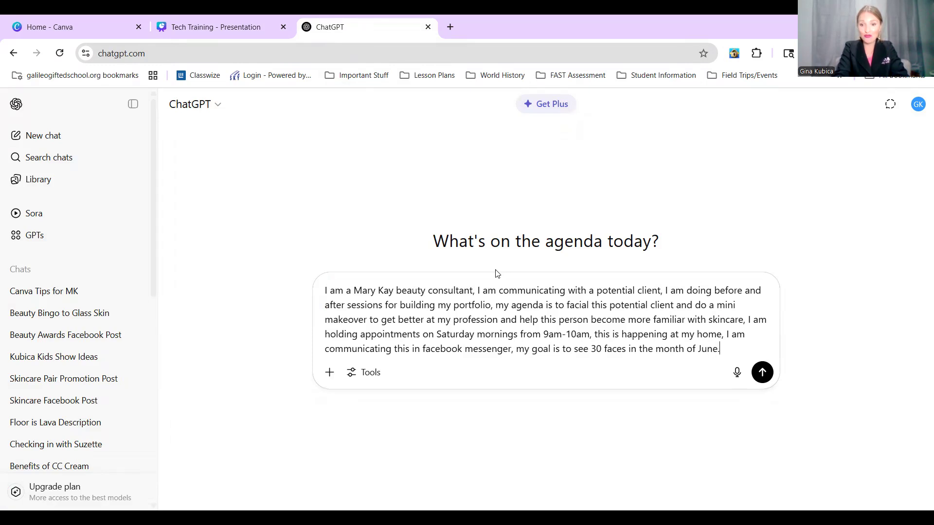
key(Return)
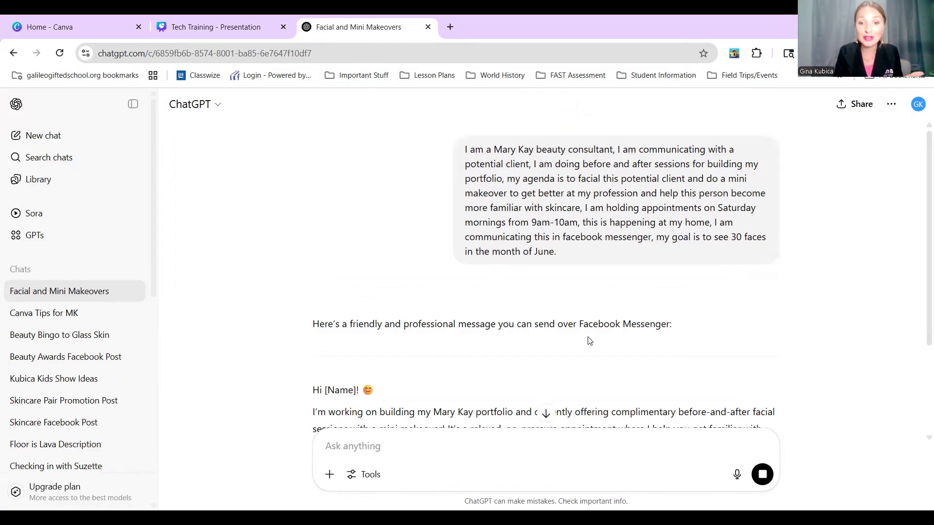
Read through the drafted Facebook Messenger invitation from its greeting to the closing suggestions
scroll(589, 341, down, 3)
scroll(590, 341, down, 2)
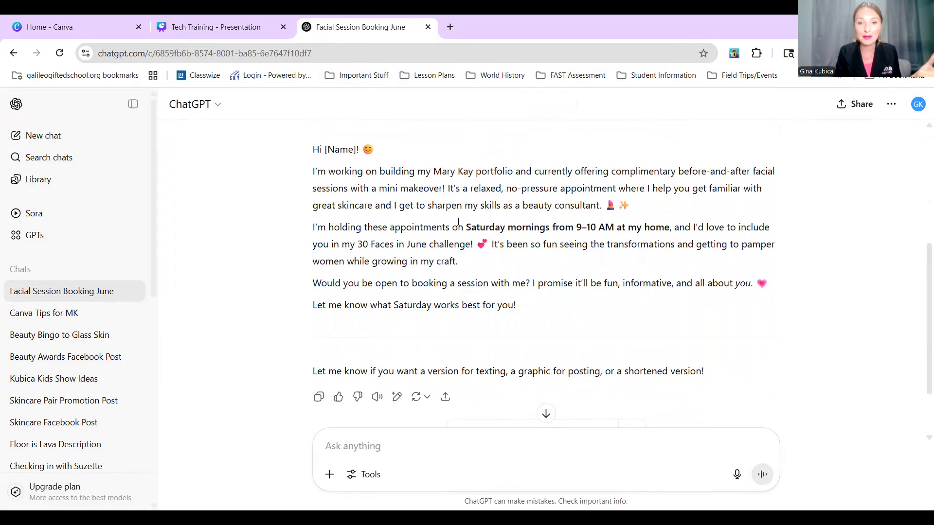
scroll(681, 243, up, 1)
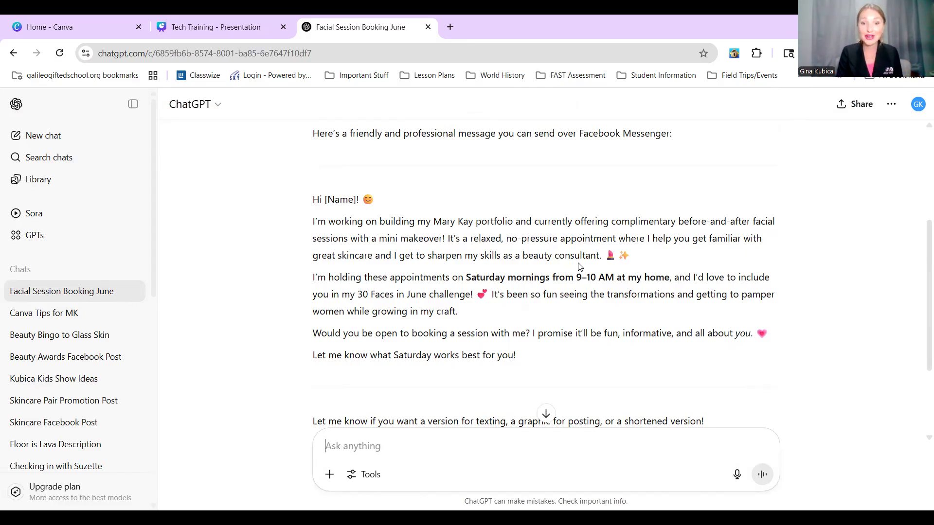
scroll(471, 278, down, 2)
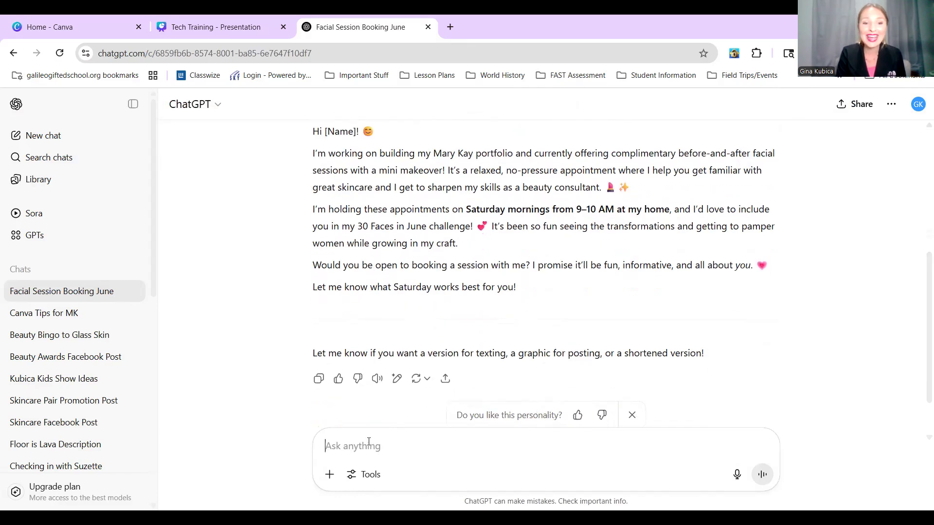
Send the follow-up prompt "They responded that the potential client wanted more information" in the same chat
text(They respo)
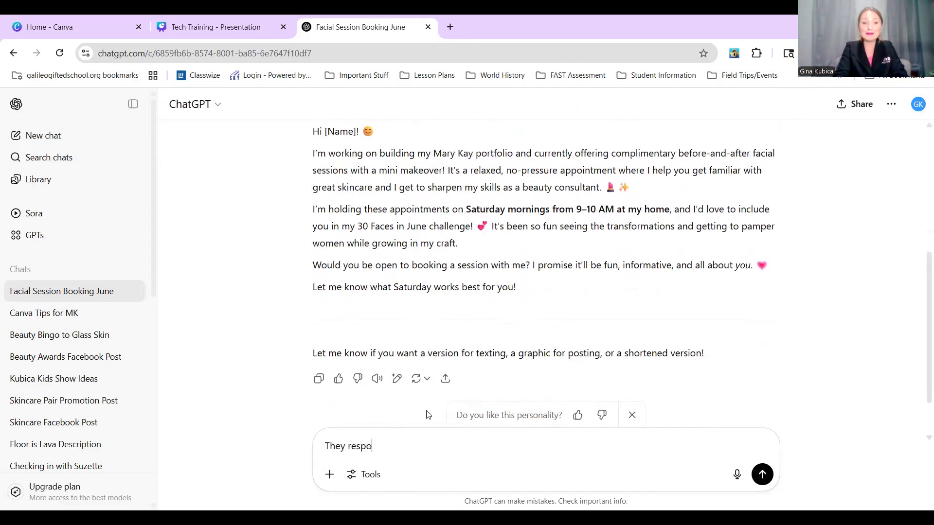
text(nded )
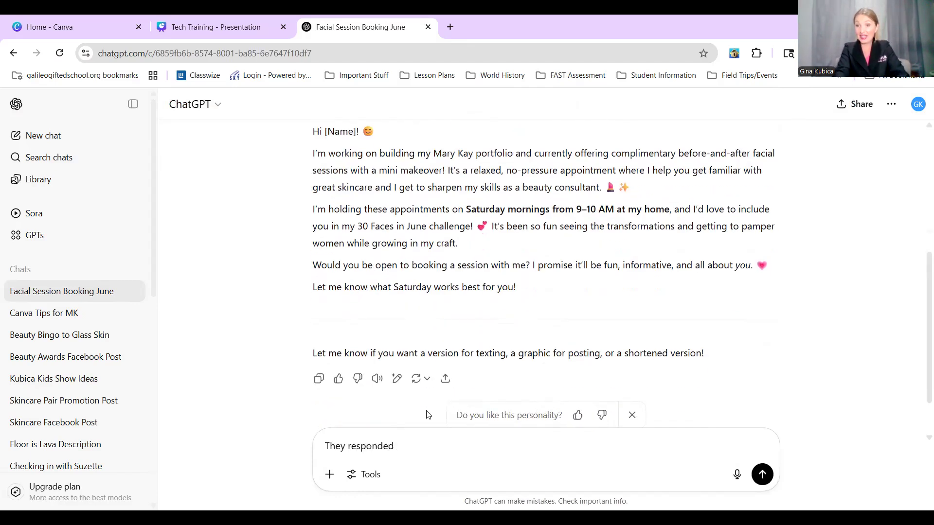
text(that they want)
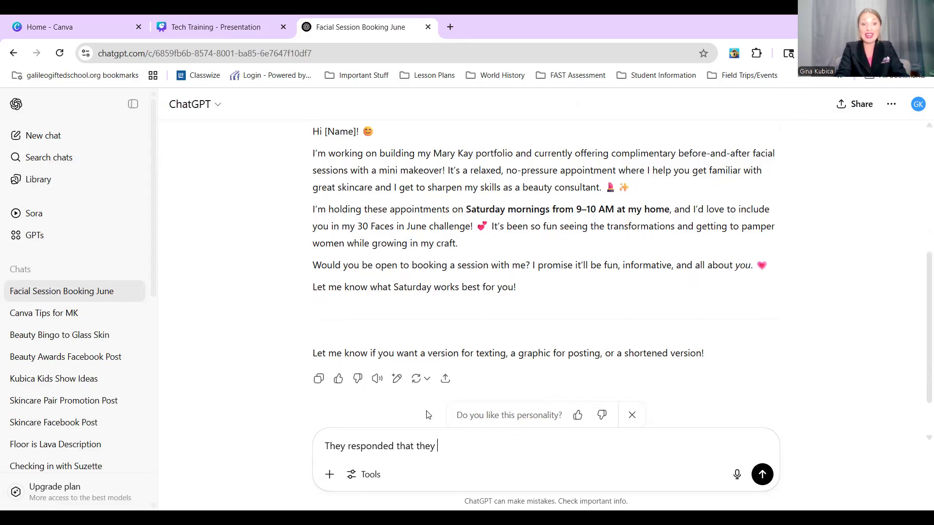
key(BackSpace)
key(BackSpace)
key(BackSpace)
key(BackSpace)
key(BackSpace)
key(BackSpace)
text(potential client wanted more informt)
key(BackSpace)
text(ati)
key(BackSpace)
key(BackSpace)
key(BackSpace)
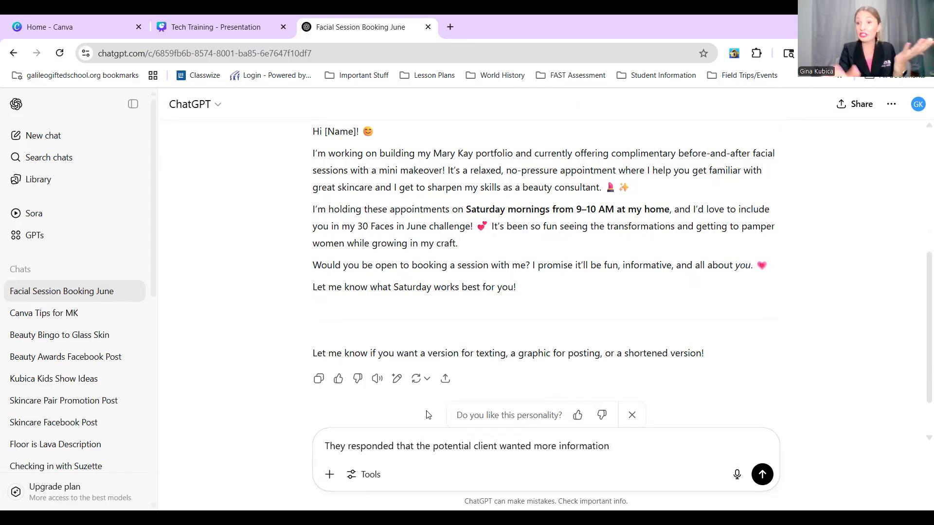
key(Return)
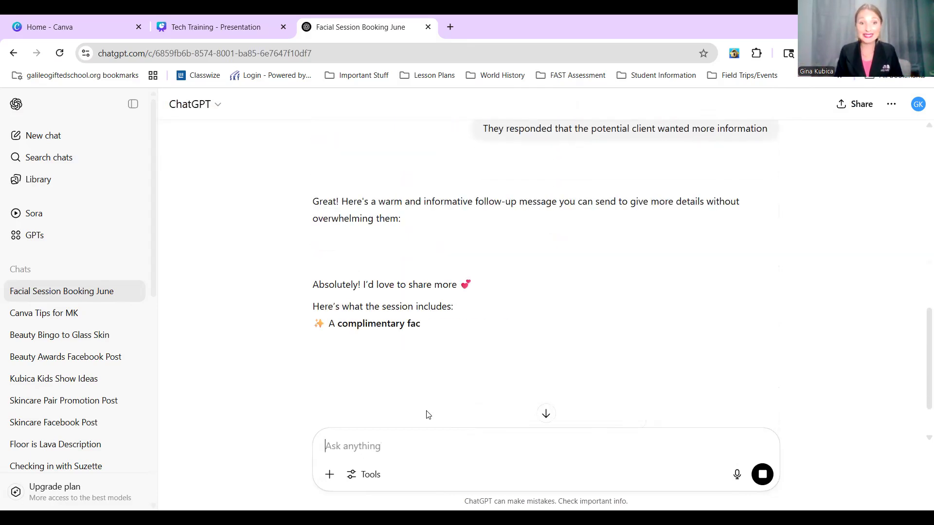
Read through the drafted follow-up message, including the session details and the booking question
scroll(457, 326, down, 2)
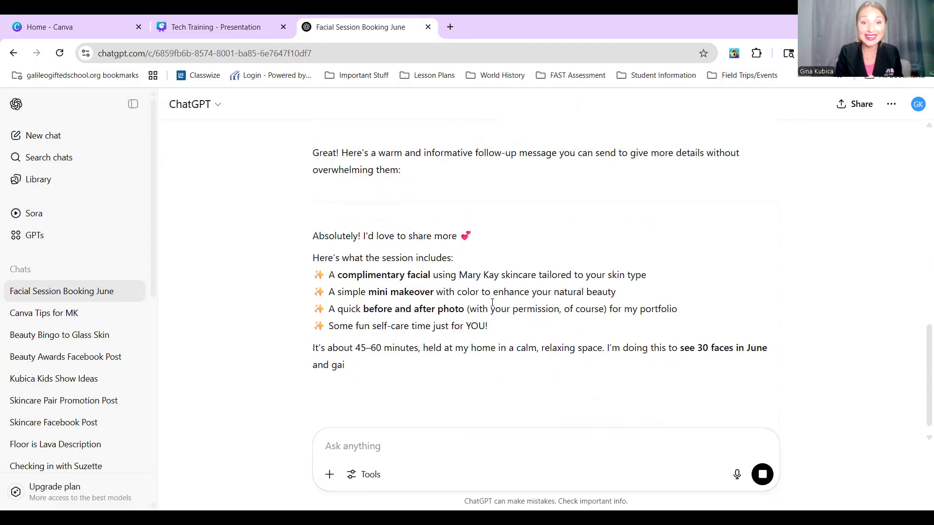
scroll(493, 305, down, 1)
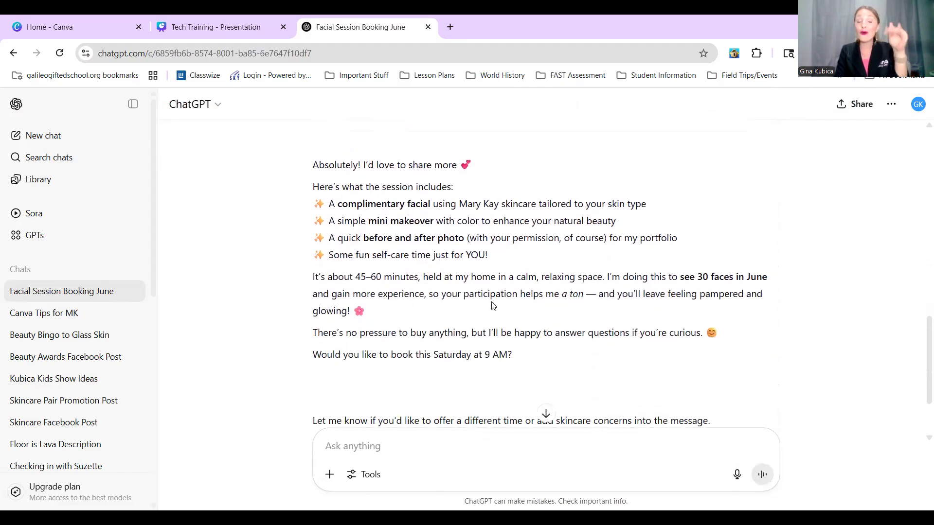
scroll(557, 333, down, 1)
scroll(558, 334, up, 1)
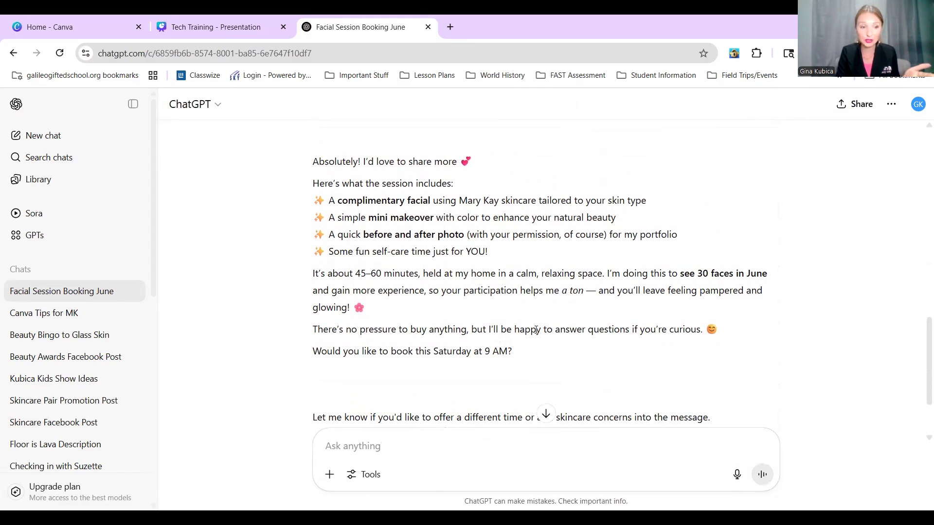
scroll(536, 330, up, 1)
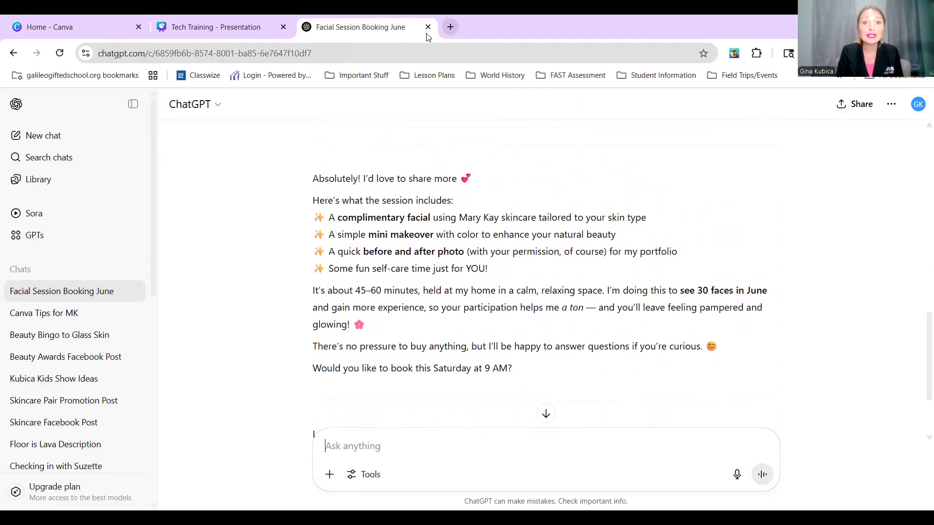